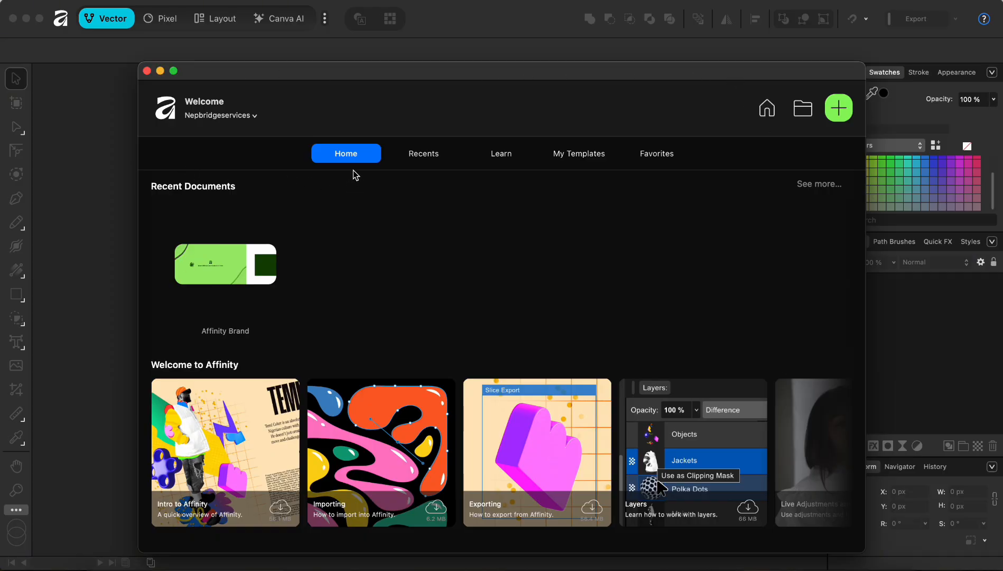
- Look through the Recents, Learn, My Templates and Favorites sections of the welcome window
{"action": "left_click", "coordinate": [422, 158]}
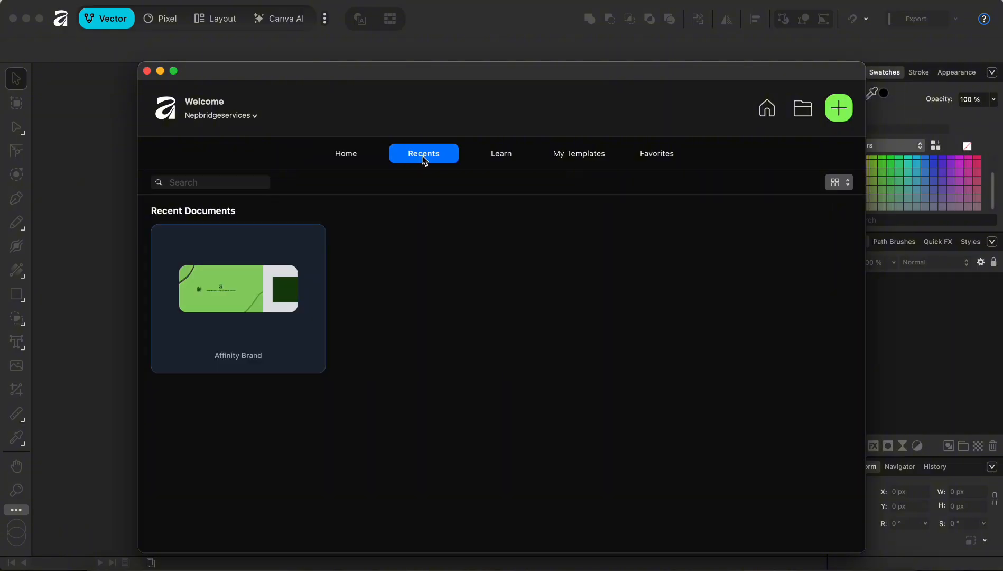
{"action": "left_click", "coordinate": [511, 157]}
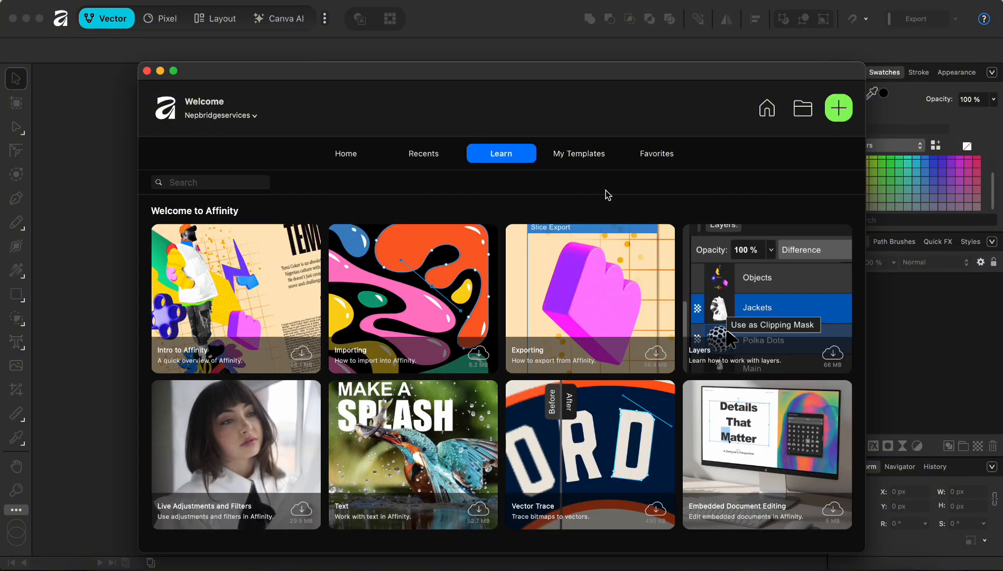
{"action": "left_click", "coordinate": [603, 159]}
{"action": "left_click", "coordinate": [657, 154]}
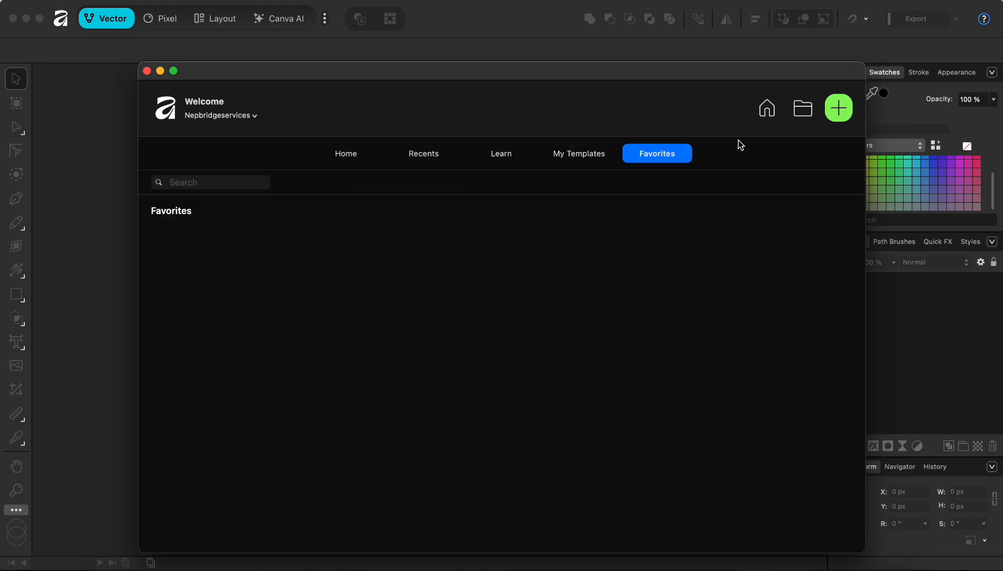
- Begin setting up a new A4 document and set its document units to Pixels
{"action": "left_click", "coordinate": [839, 109]}
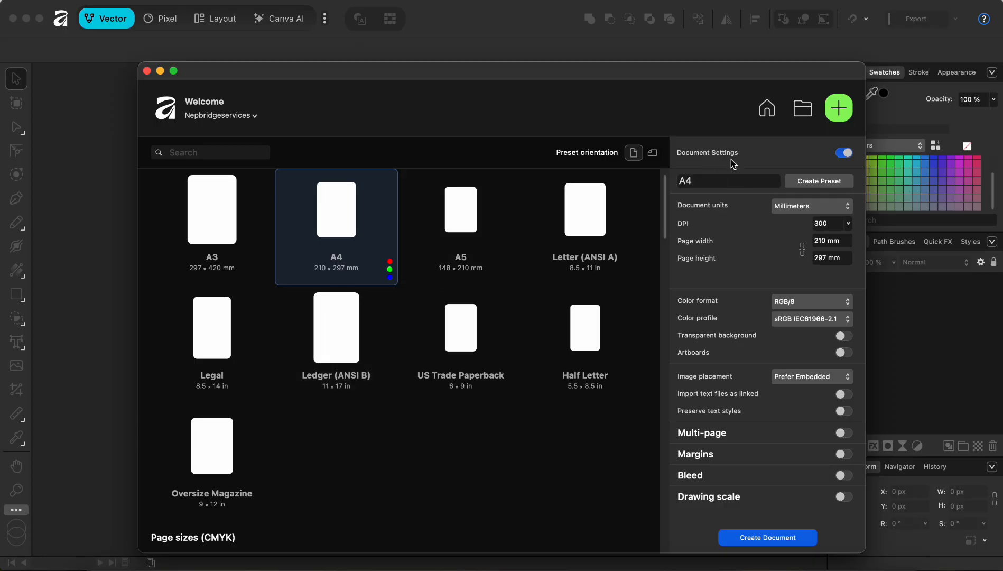
{"action": "left_click", "coordinate": [843, 153]}
{"action": "left_click", "coordinate": [844, 153]}
{"action": "left_click", "coordinate": [810, 209]}
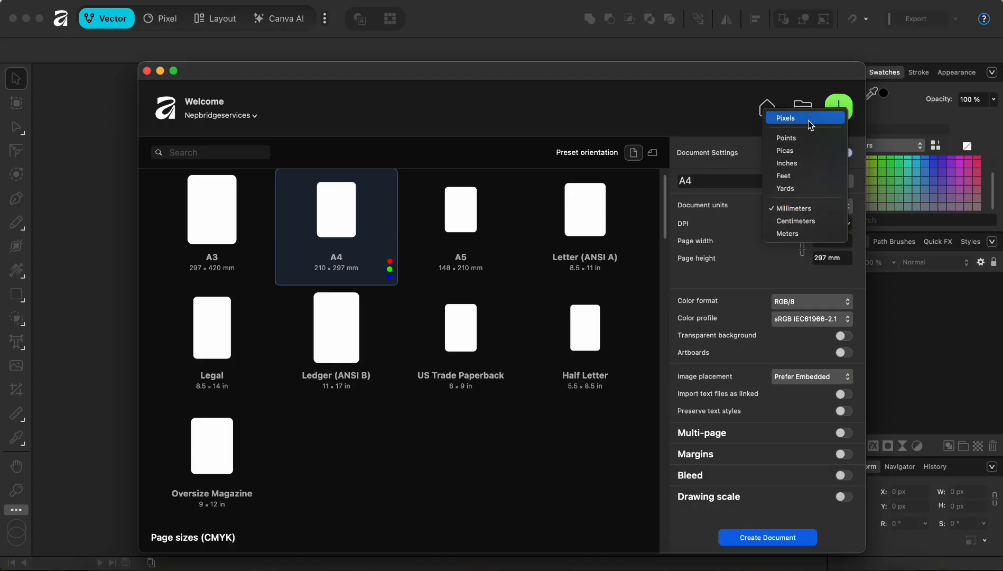
{"action": "left_click", "coordinate": [810, 118]}
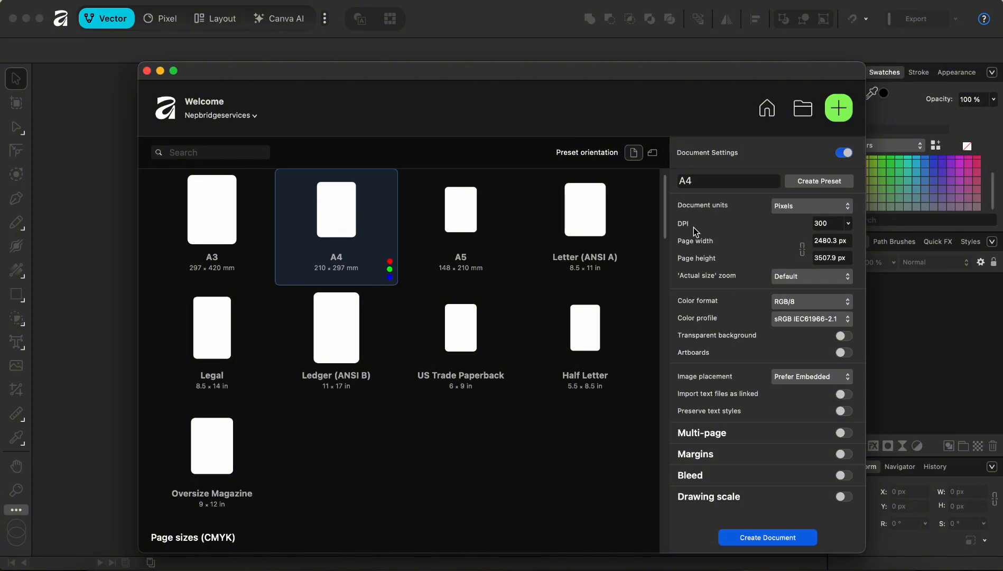
- Set the new document's resolution to 72 DPI
{"action": "left_click", "coordinate": [848, 226]}
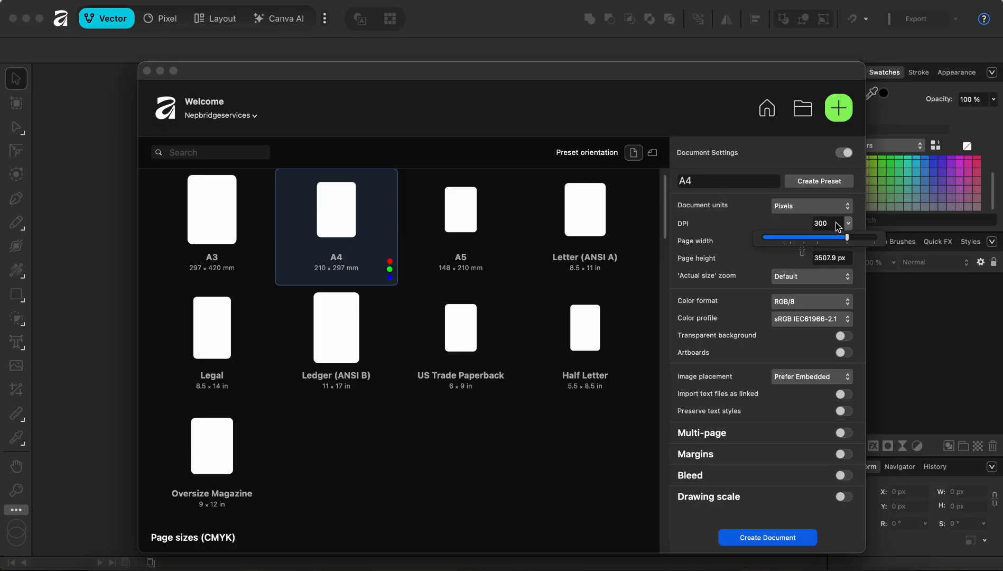
{"action": "left_click", "coordinate": [837, 227]}
{"action": "double_click", "coordinate": [827, 222]}
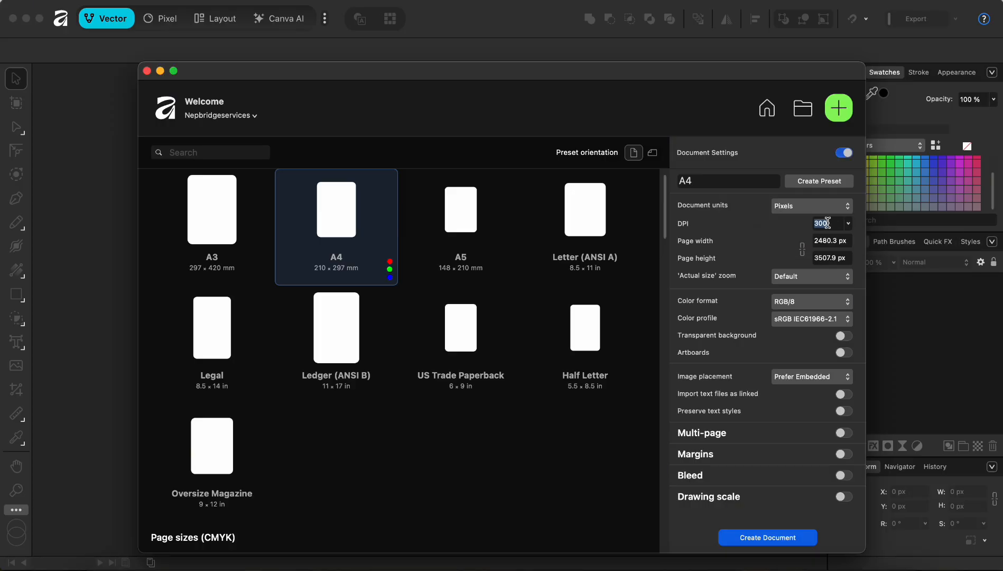
{"action": "type", "text": "72"}
- Review the color format and color profile choices for the new document without changing either one
{"action": "left_click", "coordinate": [827, 301]}
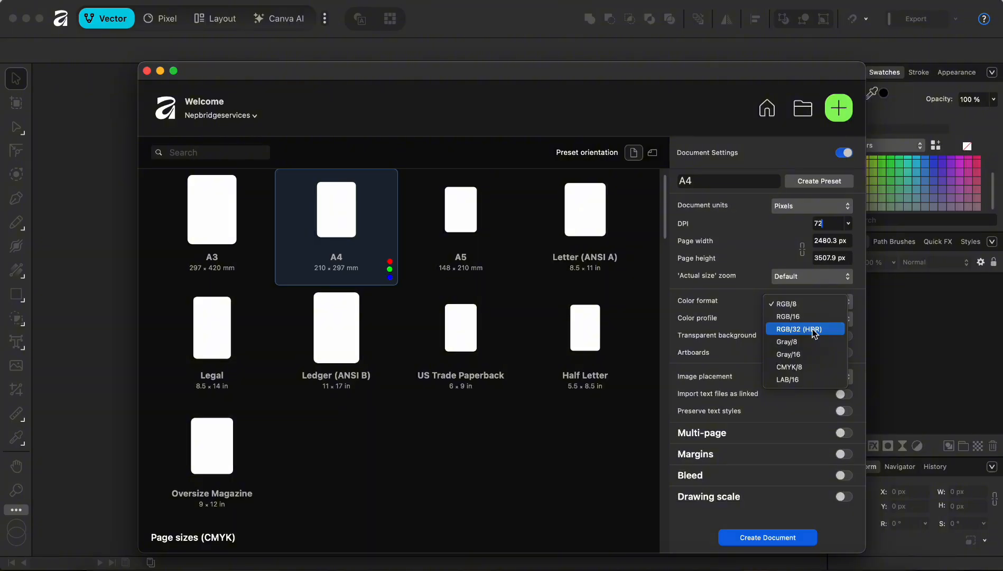
{"action": "left_click", "coordinate": [726, 311]}
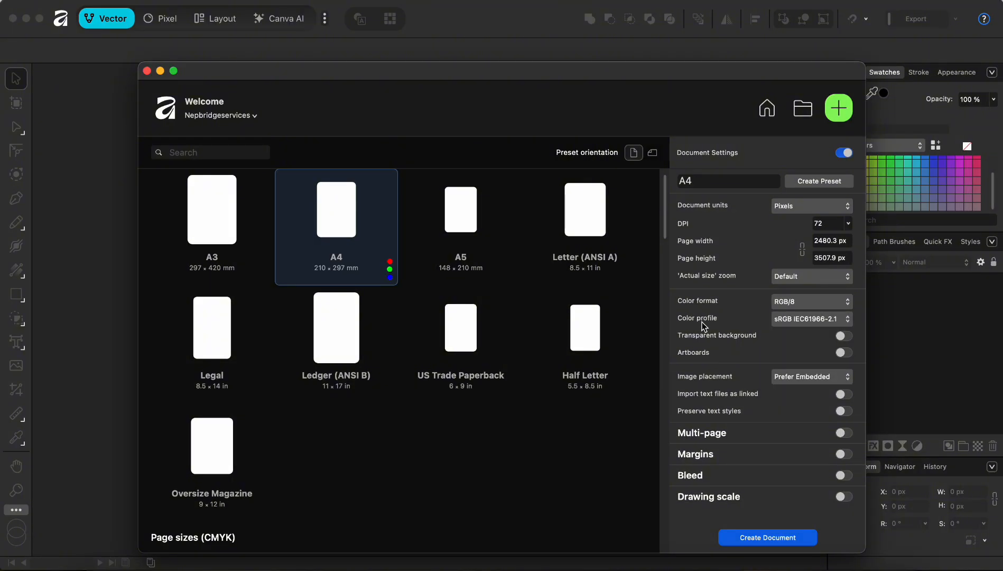
{"action": "left_click", "coordinate": [833, 320]}
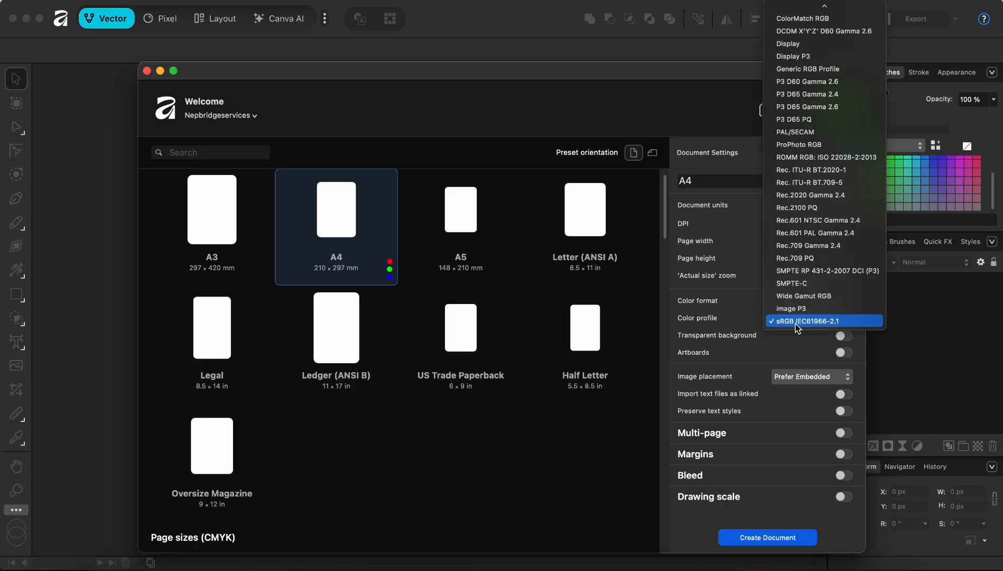
{"action": "left_click", "coordinate": [724, 325]}
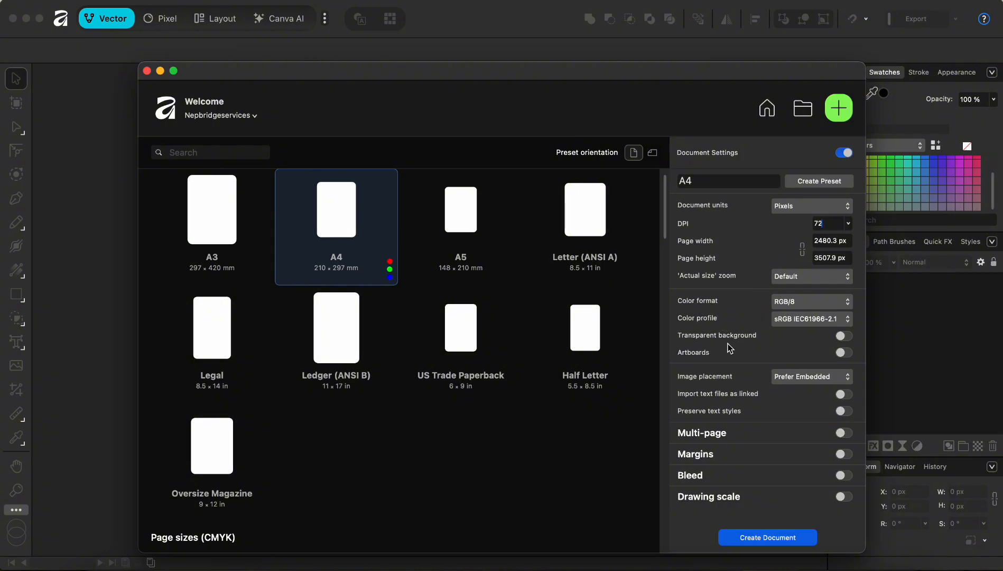
- Enable artboards for the new document, leaving the background non-transparent and image placement on Prefer Embedded
{"action": "left_click", "coordinate": [843, 336]}
{"action": "left_click", "coordinate": [844, 336]}
{"action": "left_click", "coordinate": [843, 352]}
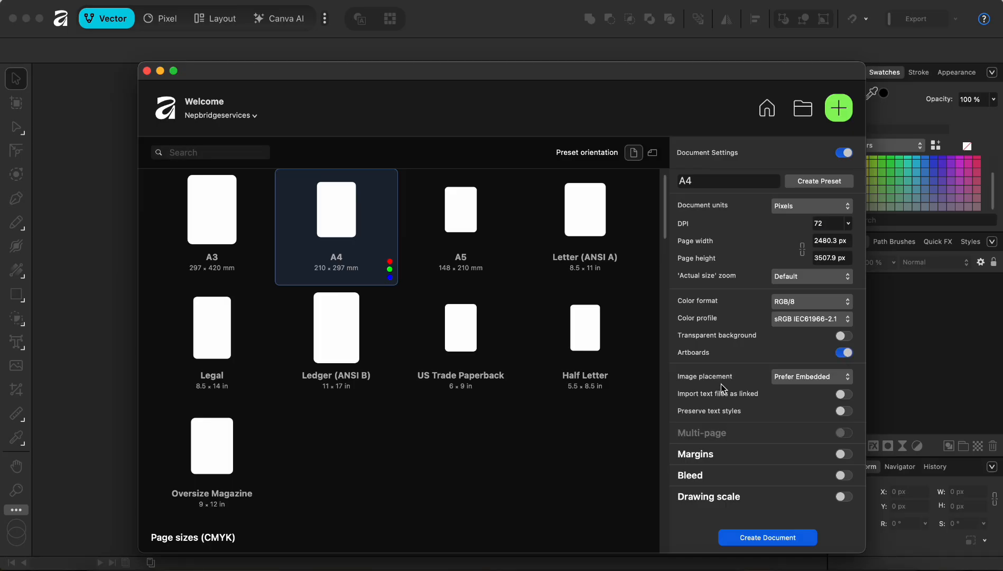
{"action": "left_click", "coordinate": [843, 378]}
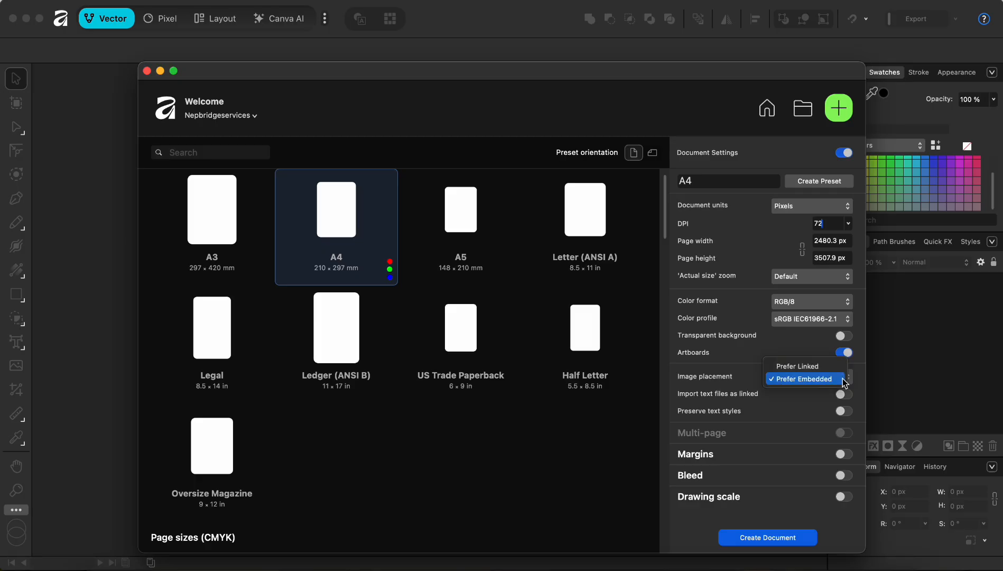
{"action": "left_click", "coordinate": [791, 379]}
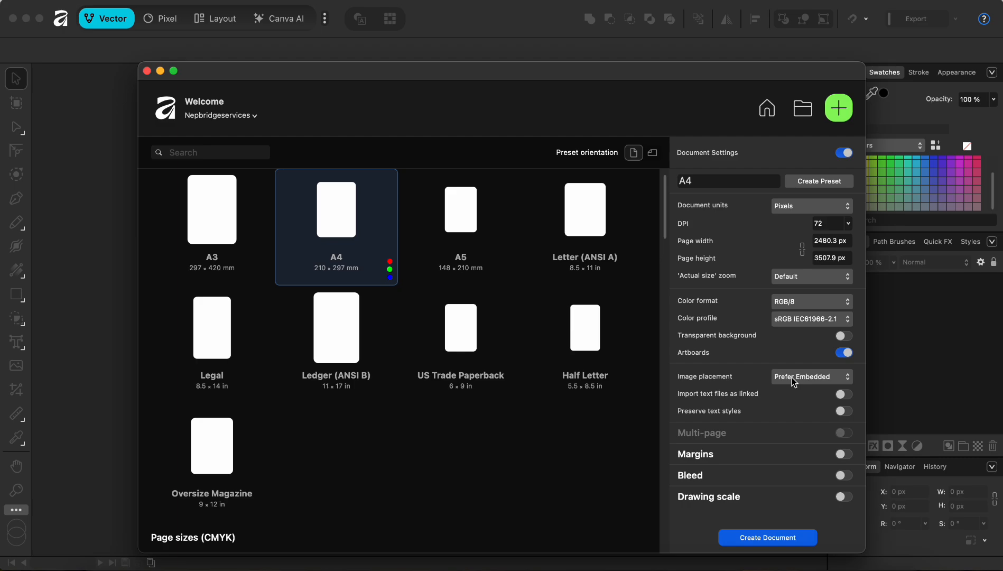
- Turn on margins to inspect their four side fields, and switch margins off again
{"action": "left_click", "coordinate": [844, 394]}
{"action": "left_click", "coordinate": [844, 454]}
{"action": "scroll", "coordinate": [738, 456], "scroll_direction": "down", "scroll_amount": 2}
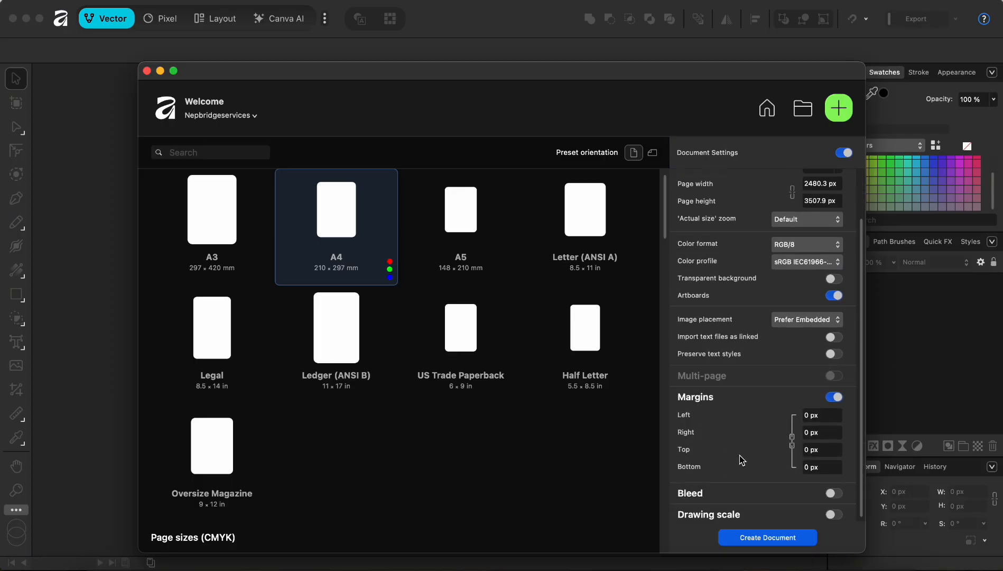
{"action": "scroll", "coordinate": [732, 414], "scroll_direction": "down", "scroll_amount": 1}
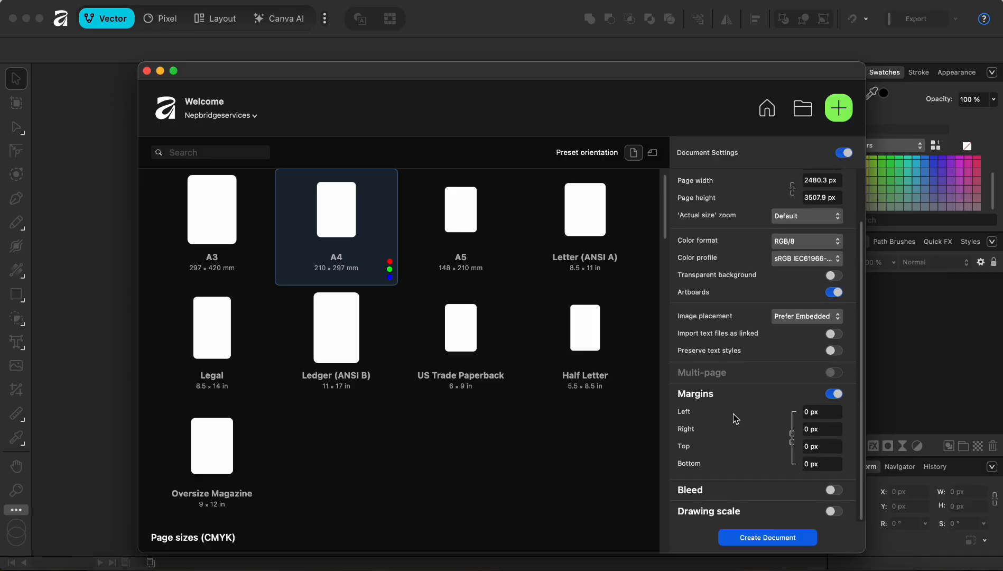
{"action": "left_click", "coordinate": [836, 394]}
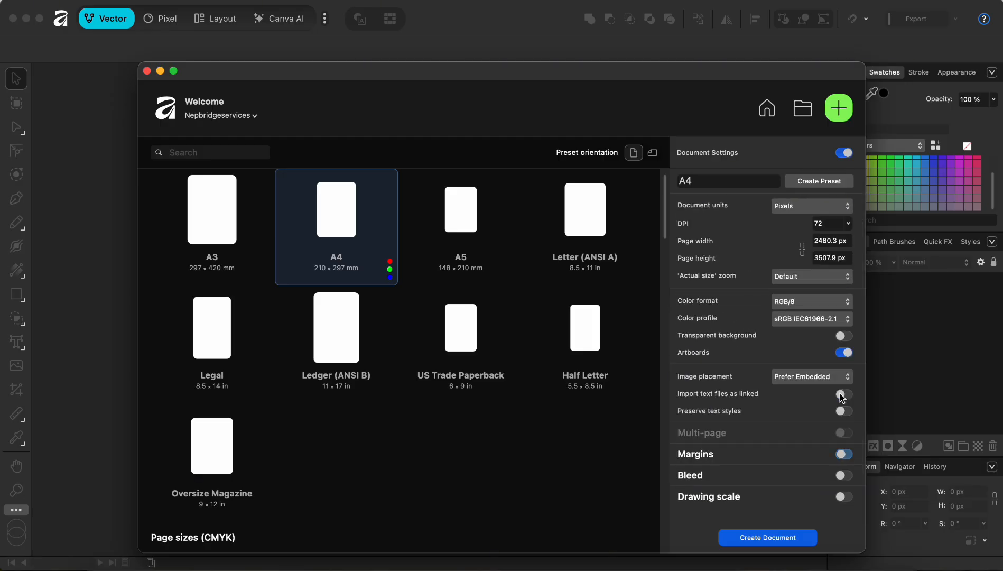
- Turn on bleed and drawing scale one at a time to inspect their fields, switching each off again
{"action": "left_click", "coordinate": [843, 476]}
{"action": "scroll", "coordinate": [774, 476], "scroll_direction": "down", "scroll_amount": 3}
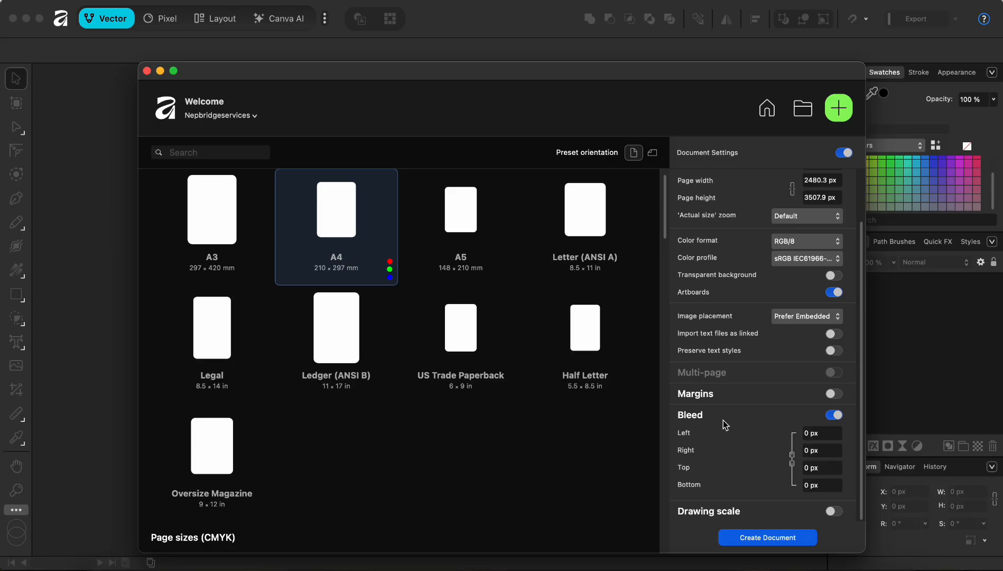
{"action": "left_click", "coordinate": [834, 415]}
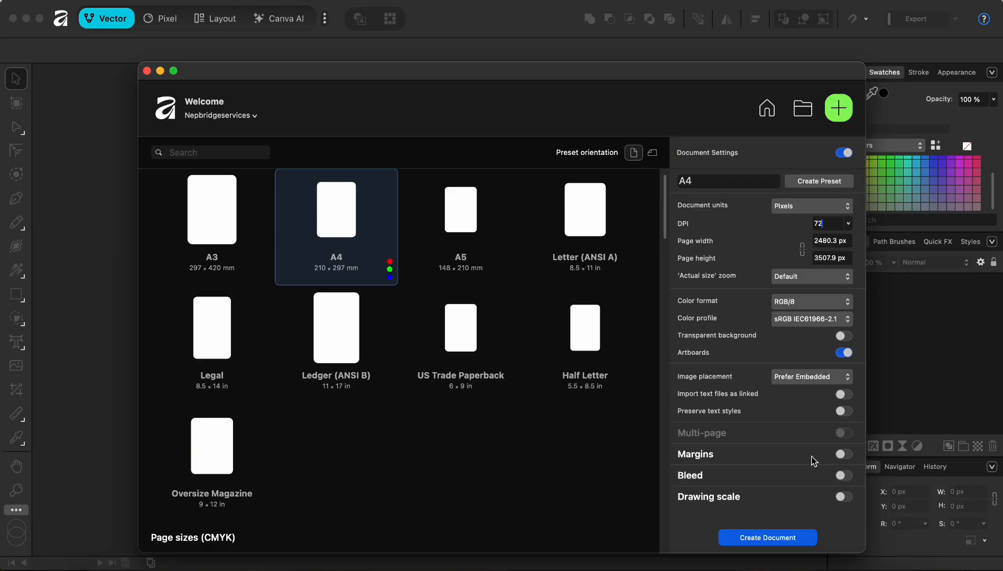
{"action": "left_click", "coordinate": [843, 497]}
{"action": "scroll", "coordinate": [816, 497], "scroll_direction": "down", "scroll_amount": 2}
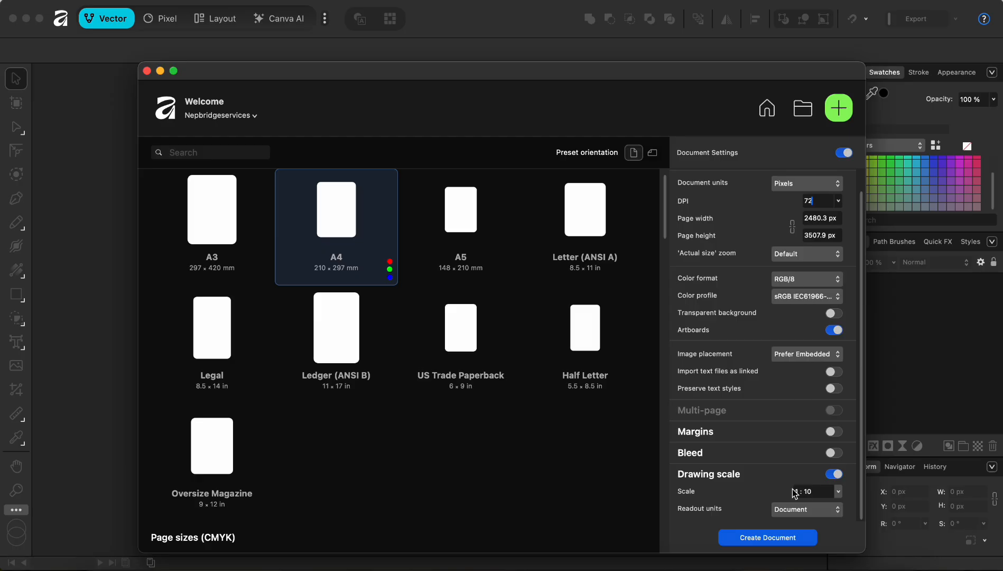
{"action": "left_click", "coordinate": [834, 474]}
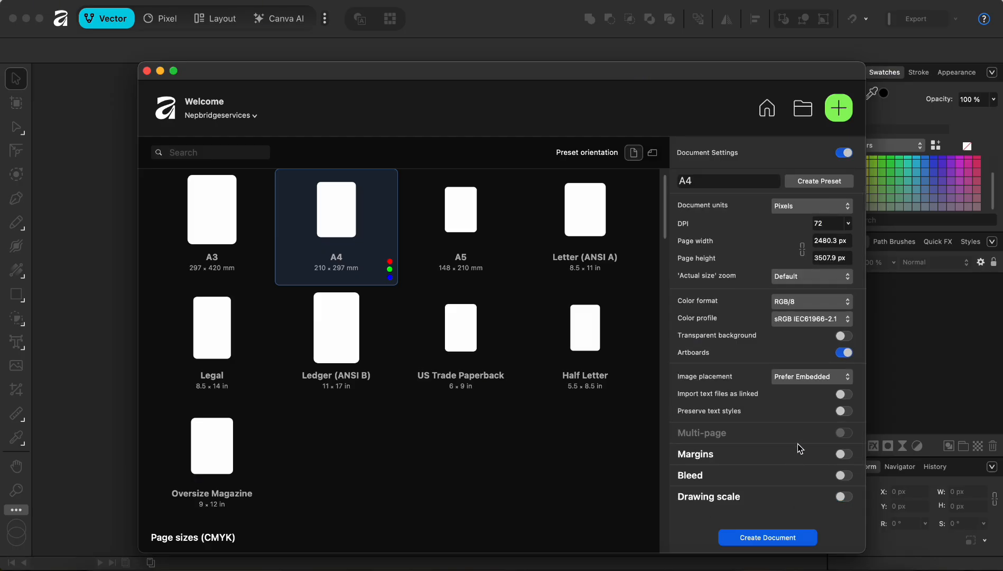
- Create the document, switch to the Pixel workspace and deselect the artboard
{"action": "left_click", "coordinate": [777, 535]}
{"action": "key", "text": "super+2"}
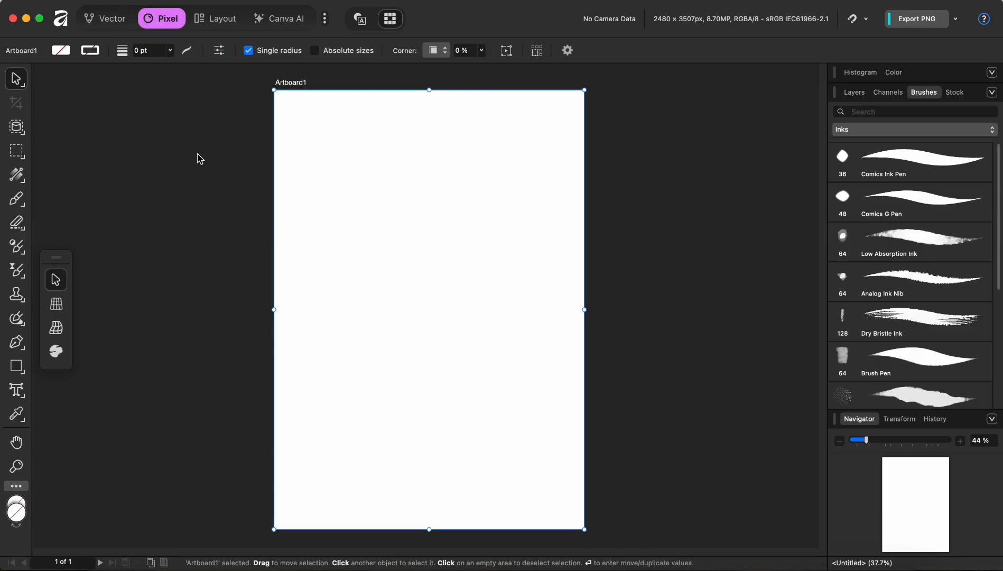
{"action": "left_click", "coordinate": [170, 114]}
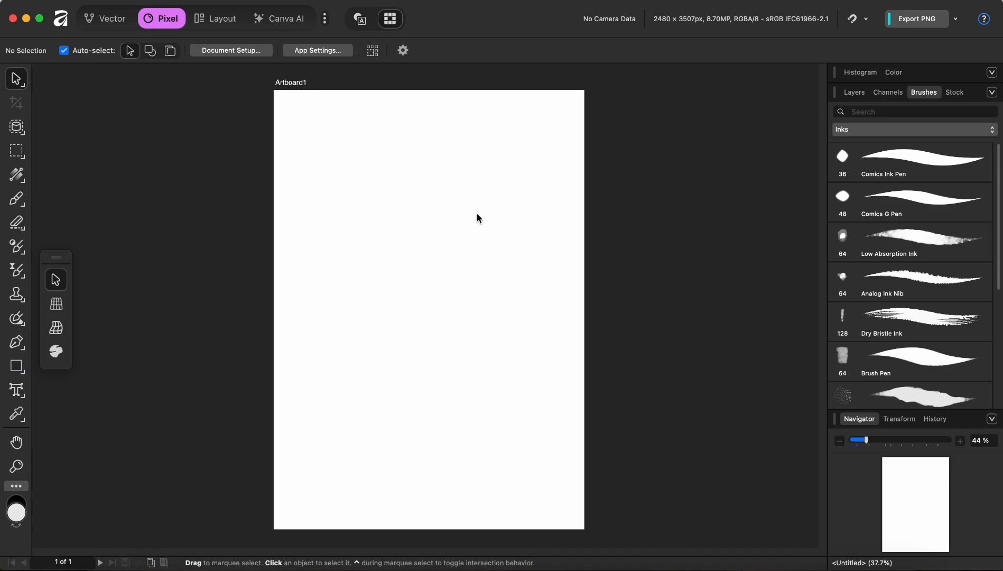
- Bring back the welcome window and open the new document setup
{"action": "left_click", "coordinate": [62, 19]}
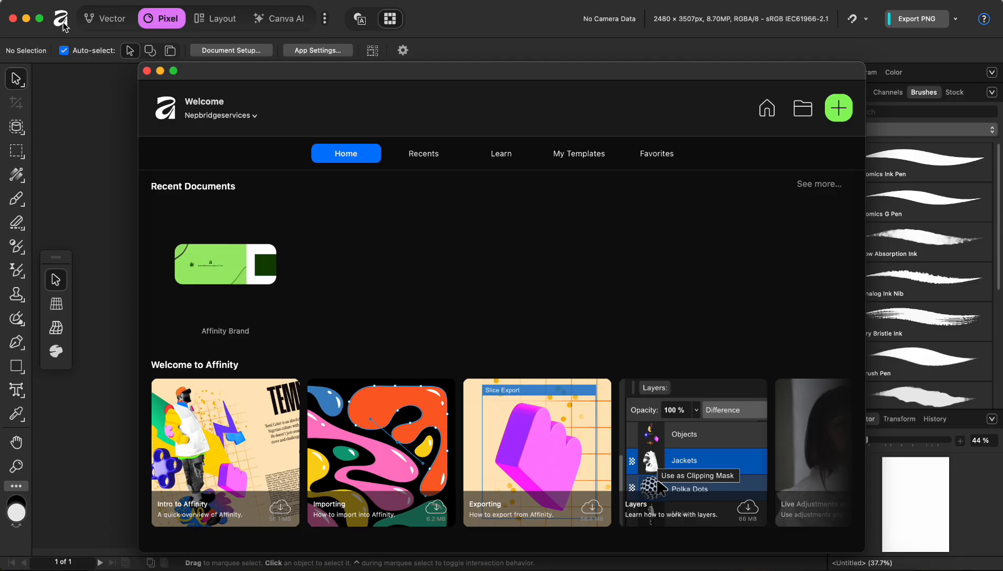
{"action": "left_click", "coordinate": [843, 114]}
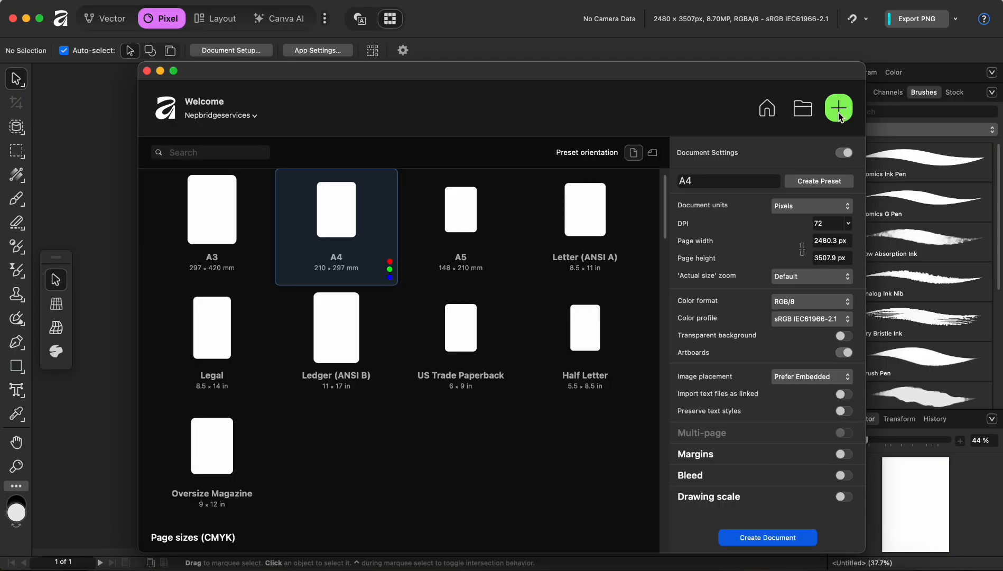